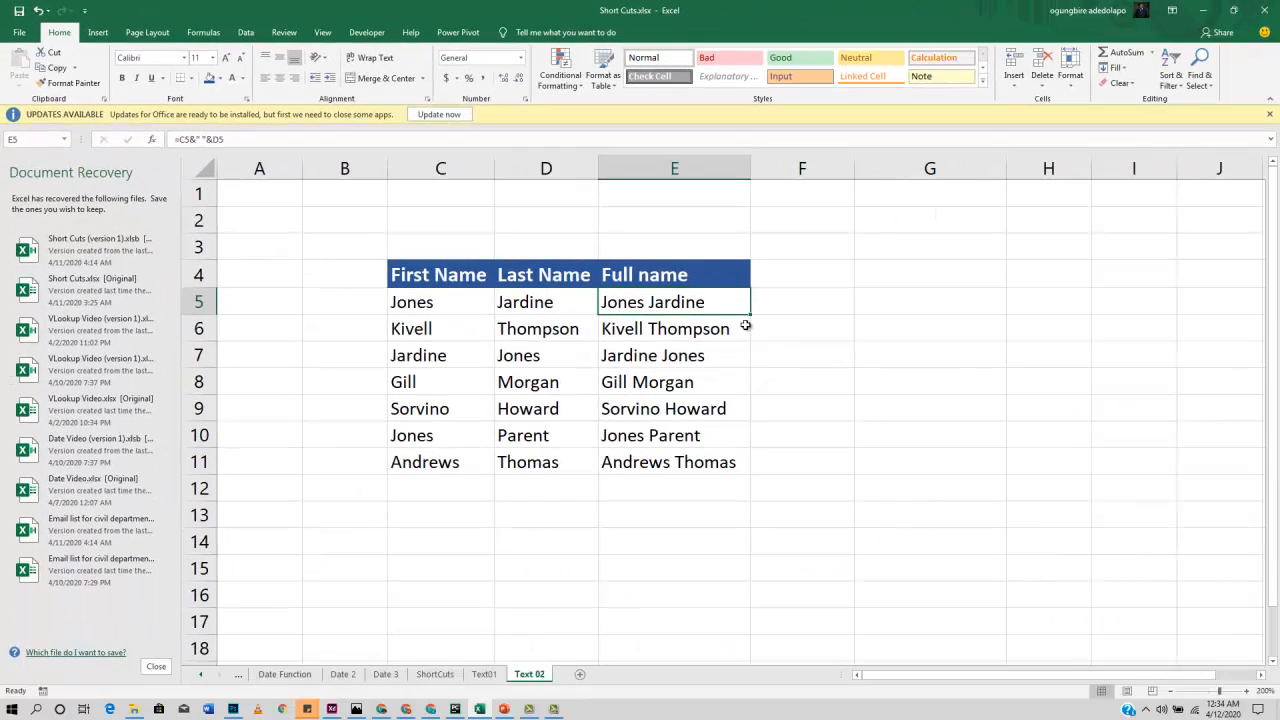
# Join the first and last names in F5 with =C5&" "&D5 and fill the formula down to F11.
pyautogui.click(799, 306)
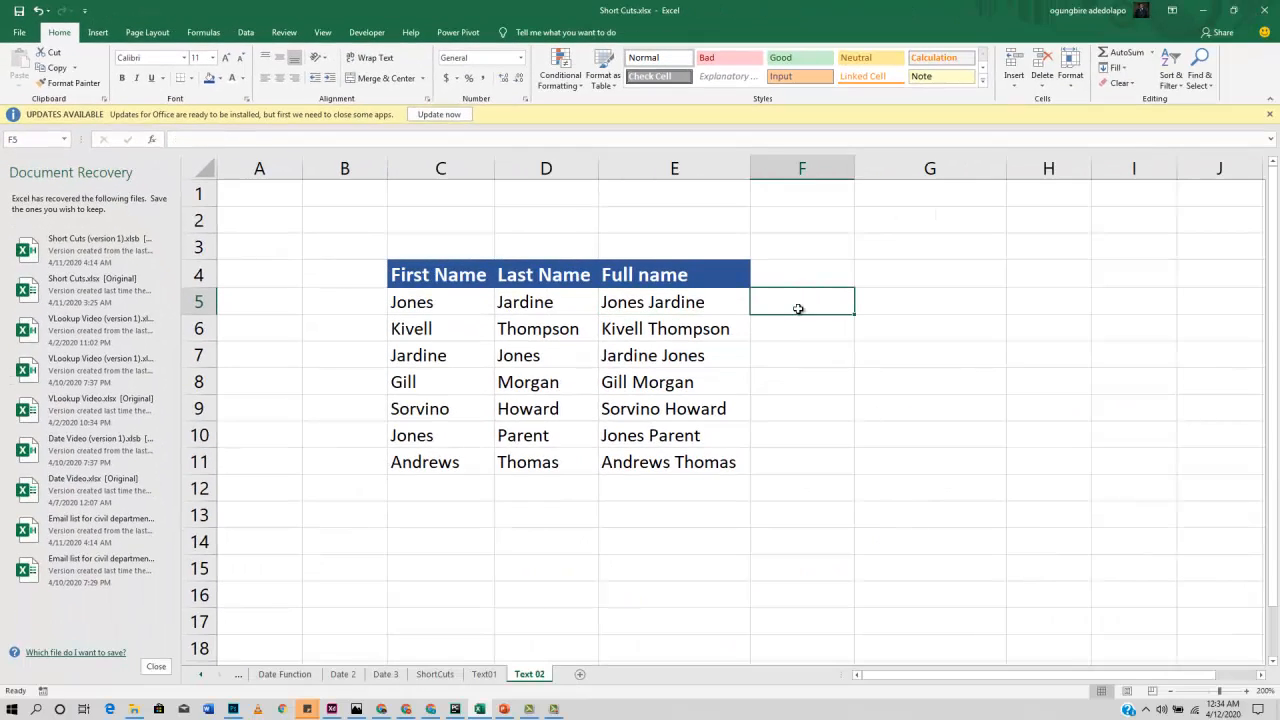
pyautogui.write('=')
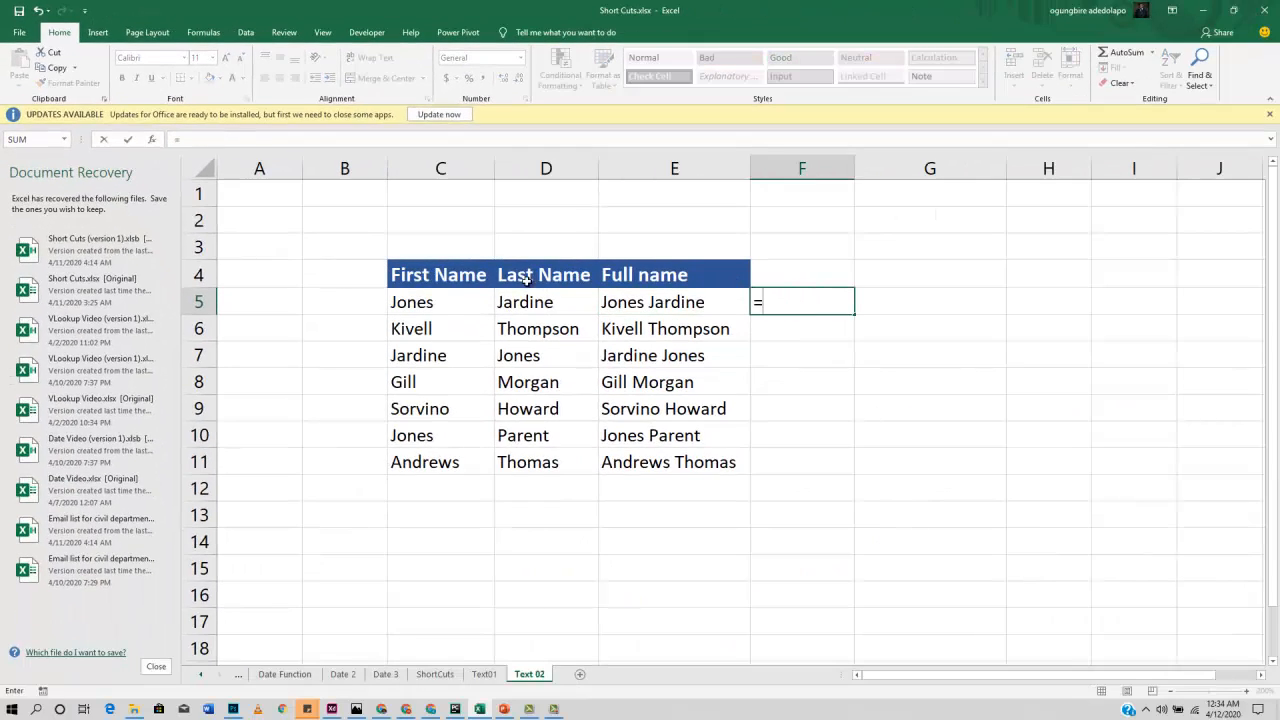
pyautogui.click(440, 302)
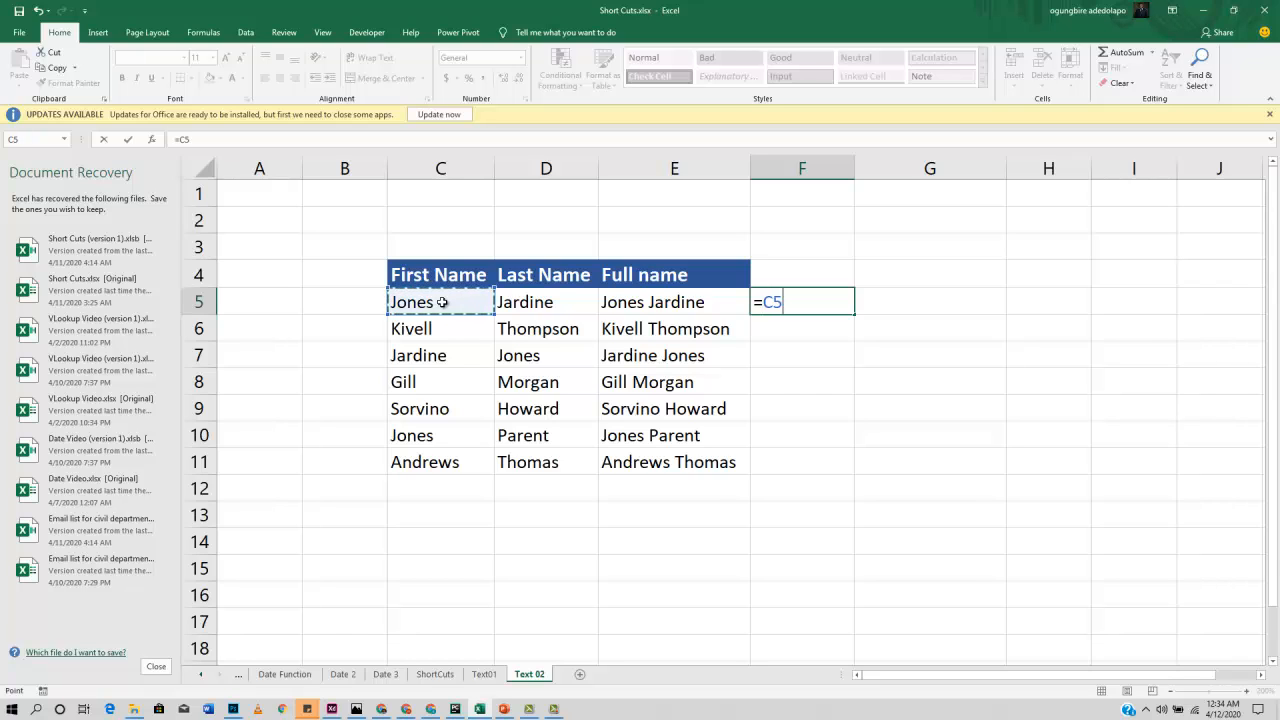
pyautogui.write('&" "')
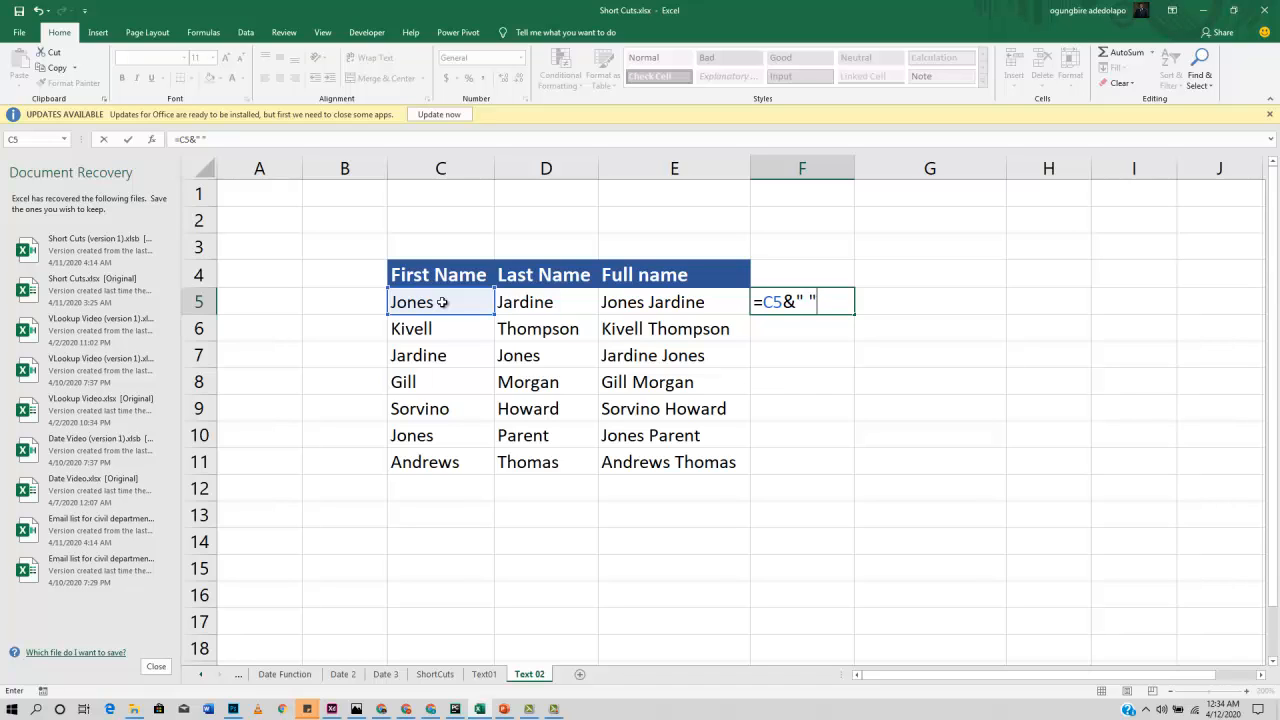
pyautogui.write('&')
pyautogui.click(516, 312)
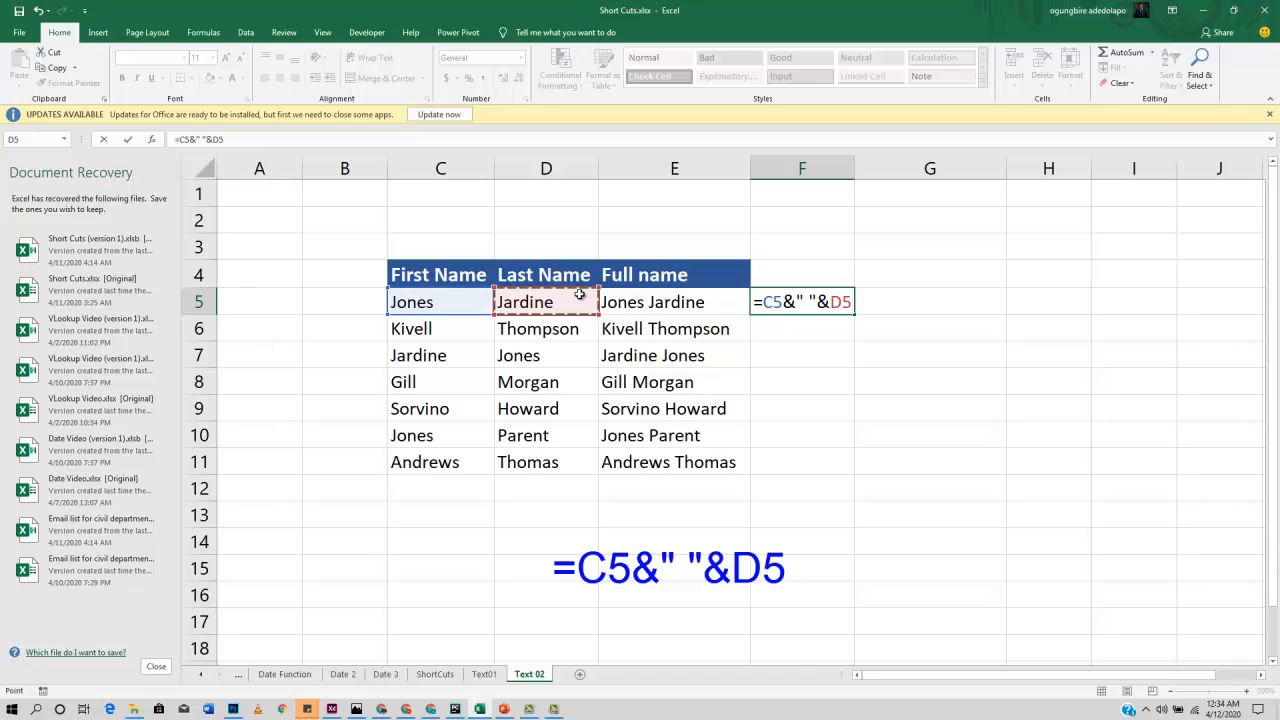
pyautogui.press('Return')
pyautogui.click(785, 303)
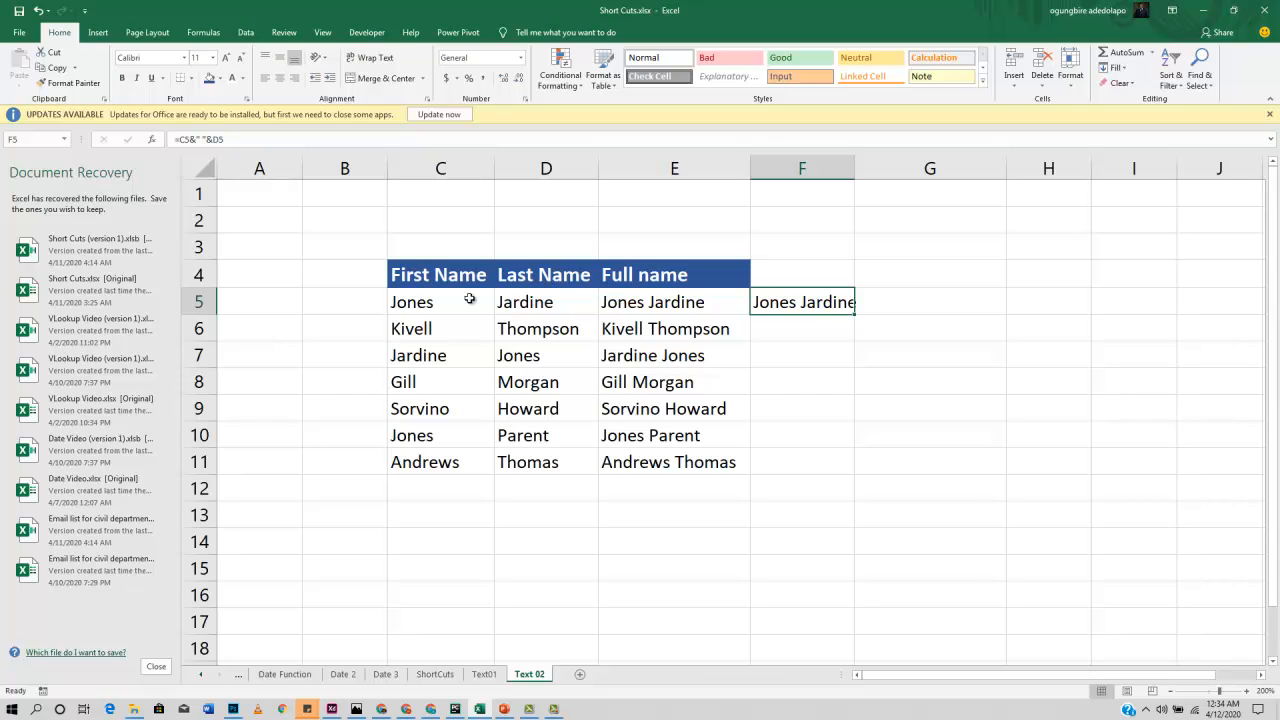
pyautogui.moveTo(854, 316); pyautogui.dragTo(853, 474)
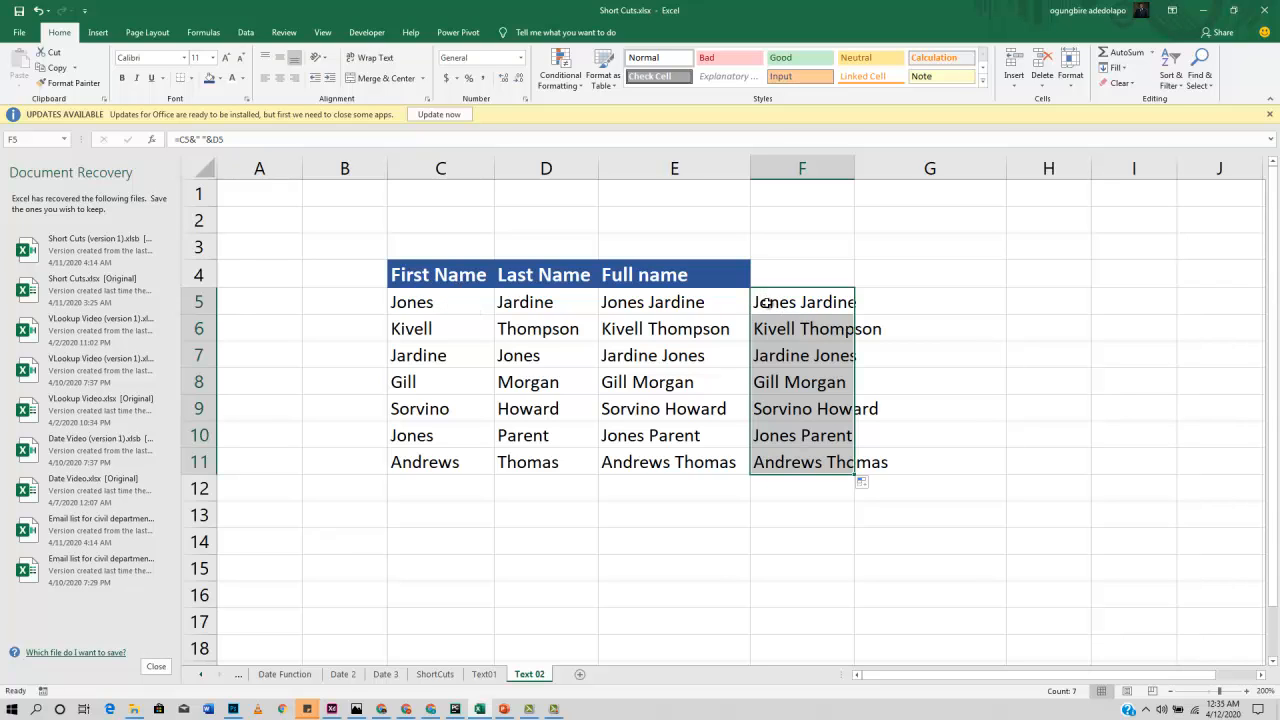
# Clear the joined names from cells F5 to F11.
pyautogui.moveTo(765, 302); pyautogui.dragTo(808, 460)
pyautogui.press('Delete')
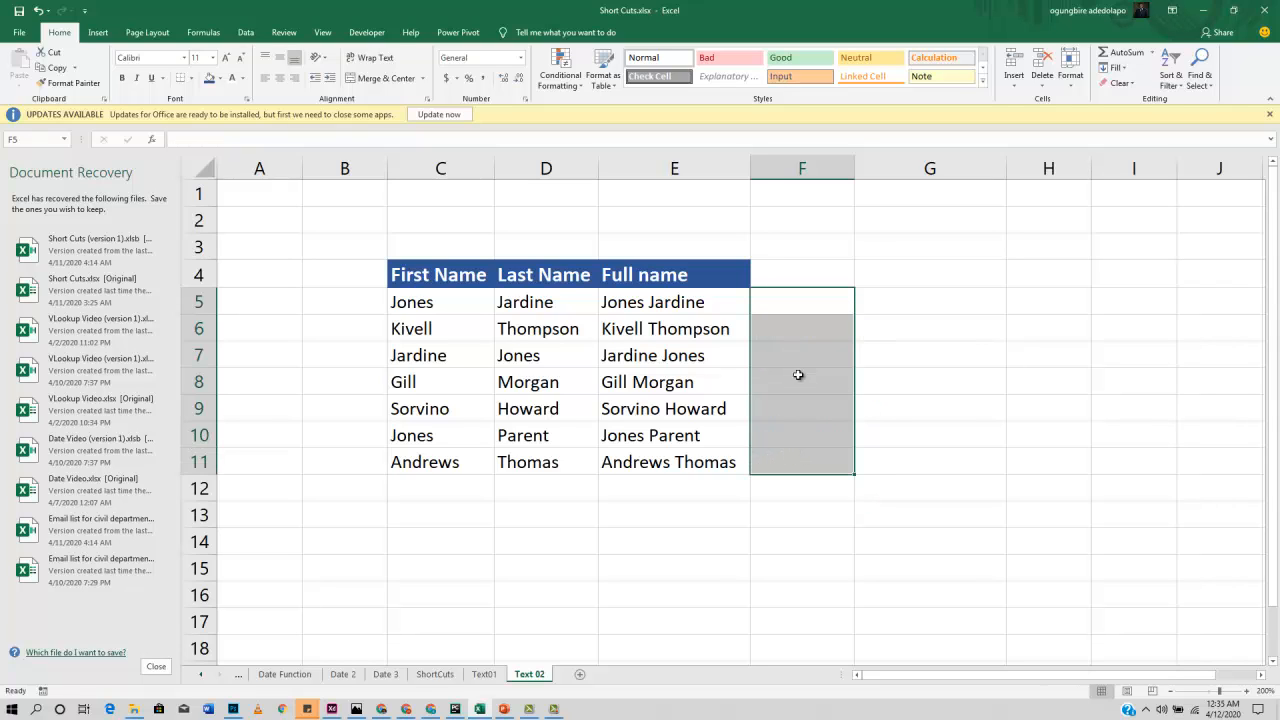
# Start a CONCATENATE formula in F5 and open its function arguments clear of the table.
pyautogui.click(816, 300)
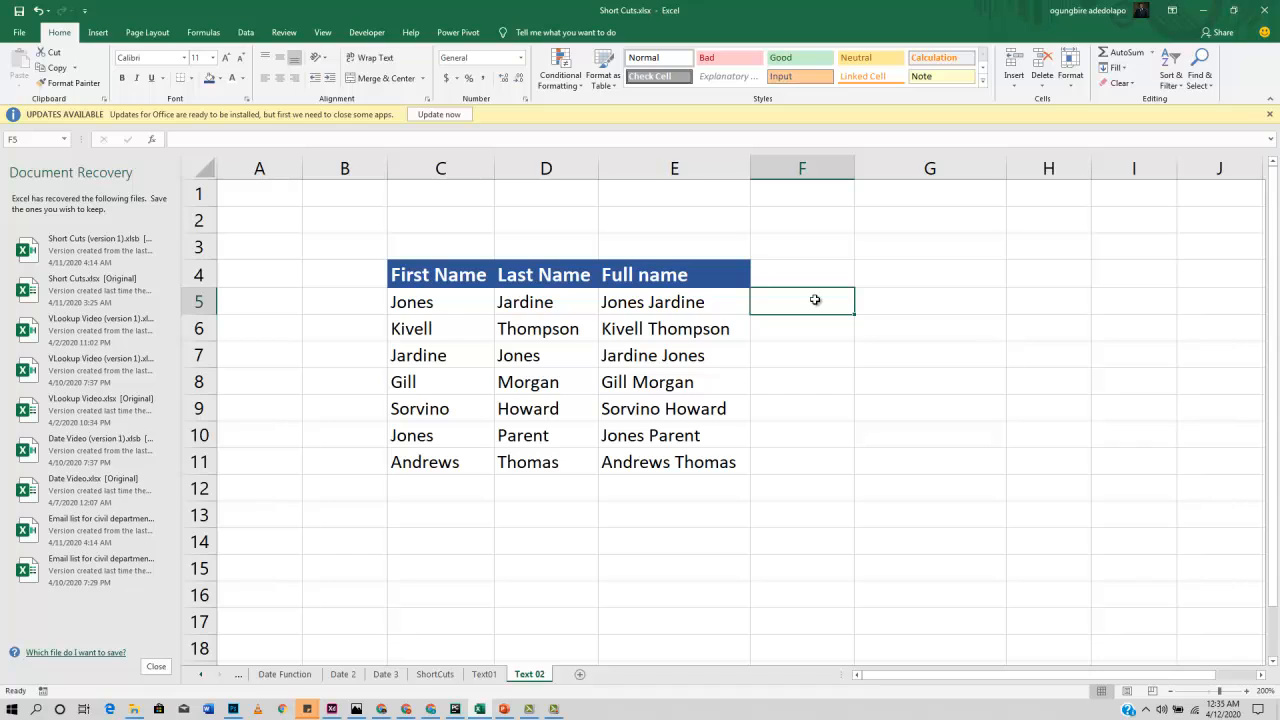
pyautogui.write('=conct')
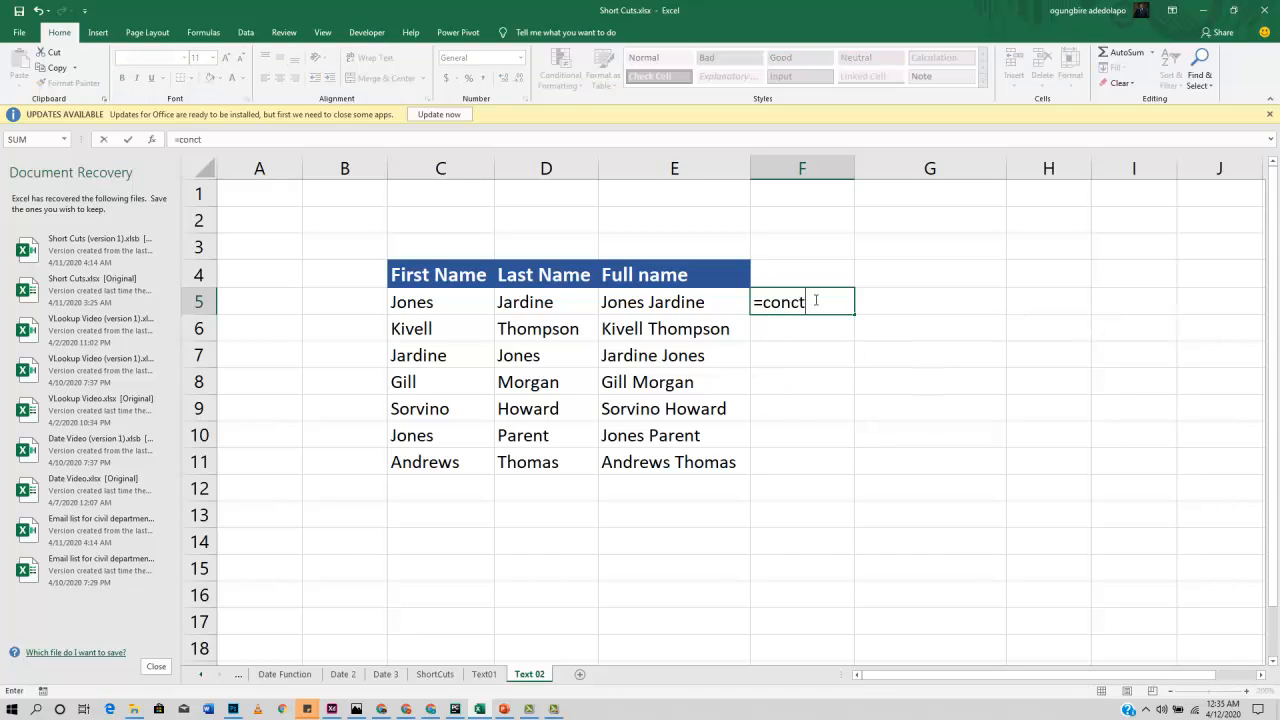
pyautogui.press('BackSpace')
pyautogui.write('at')
pyautogui.press('Down')
pyautogui.press('Tab')
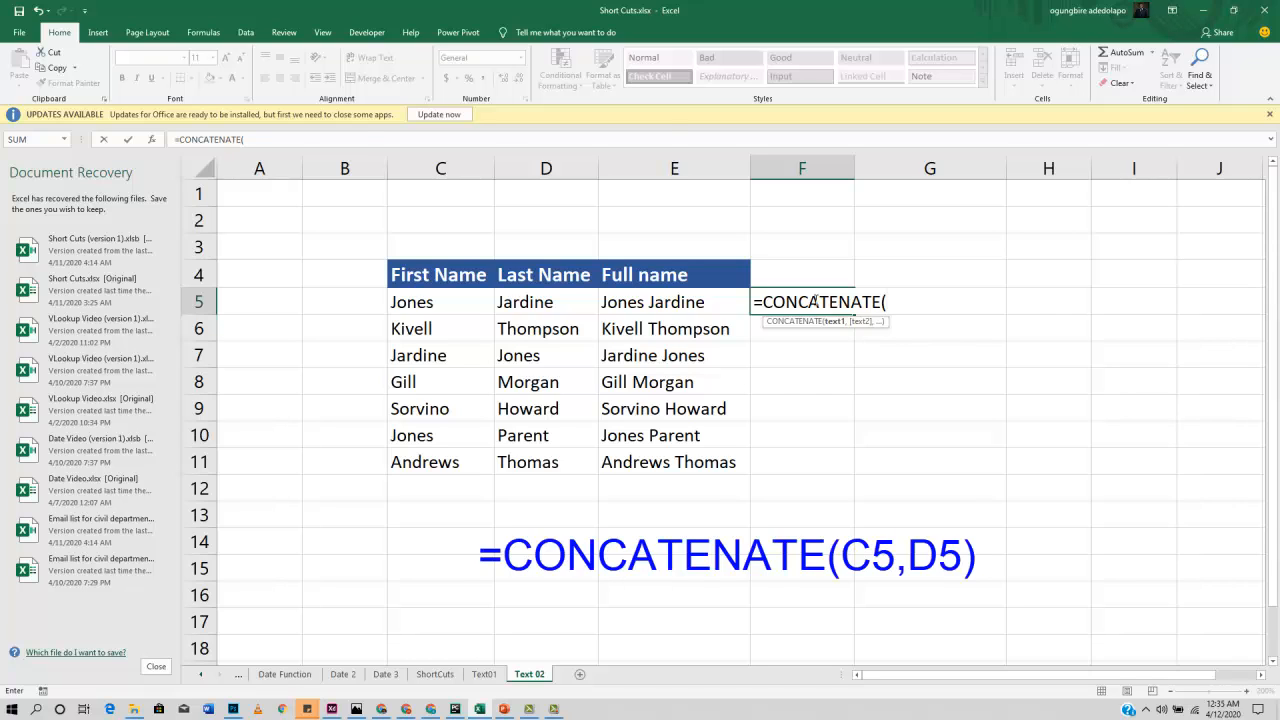
pyautogui.hotkey('ctrl', 'a')
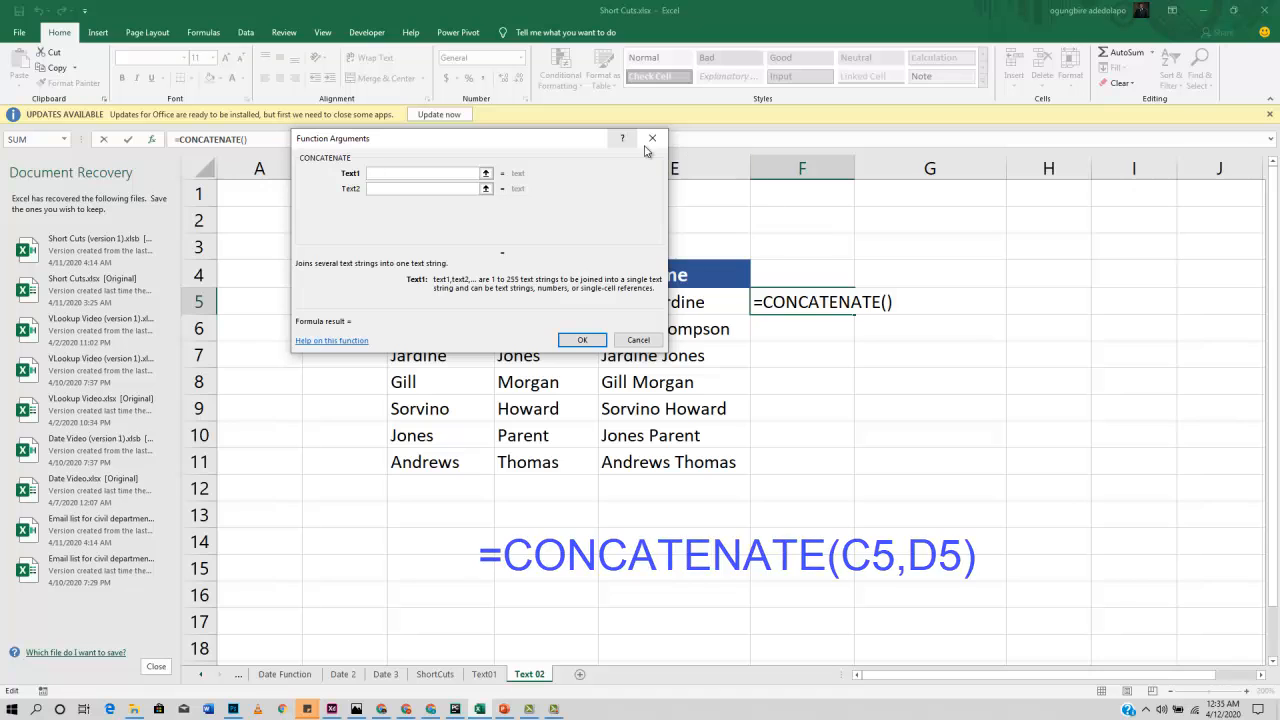
pyautogui.moveTo(503, 141); pyautogui.dragTo(979, 356)
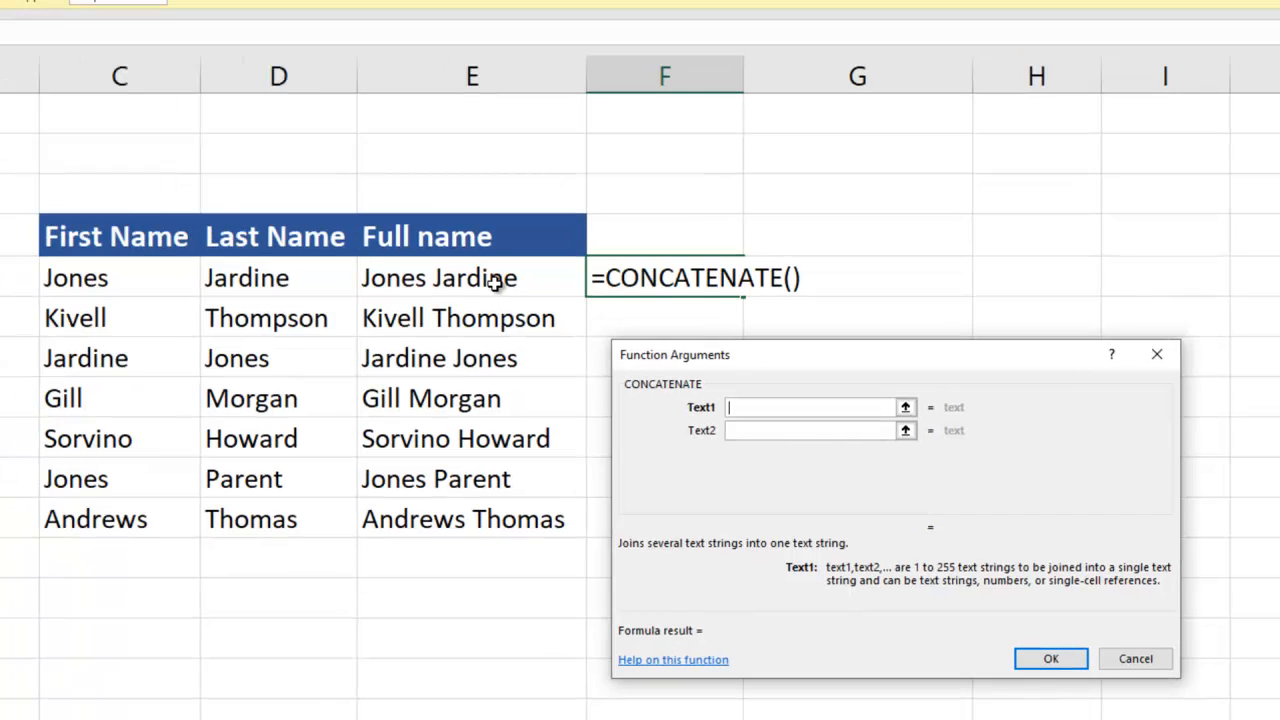
# Set the CONCATENATE arguments to C5, " " and D5, and fill the formula down to F11.
pyautogui.click(118, 280)
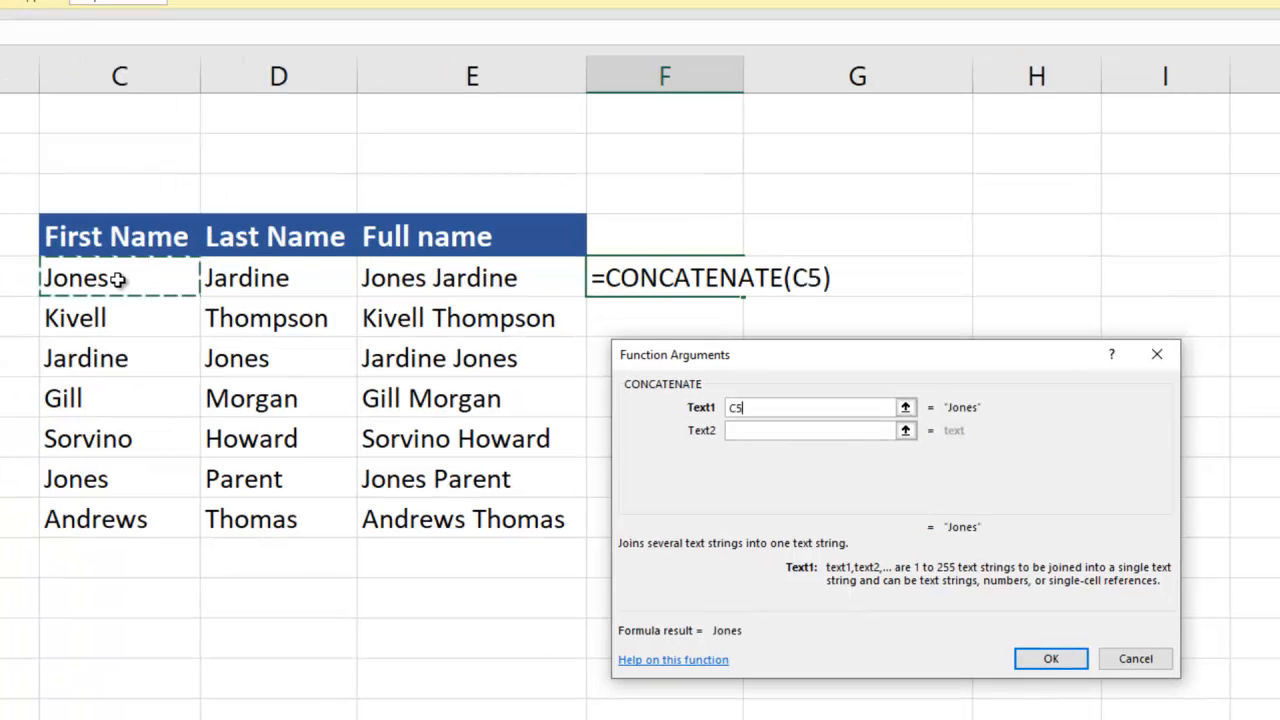
pyautogui.click(740, 432)
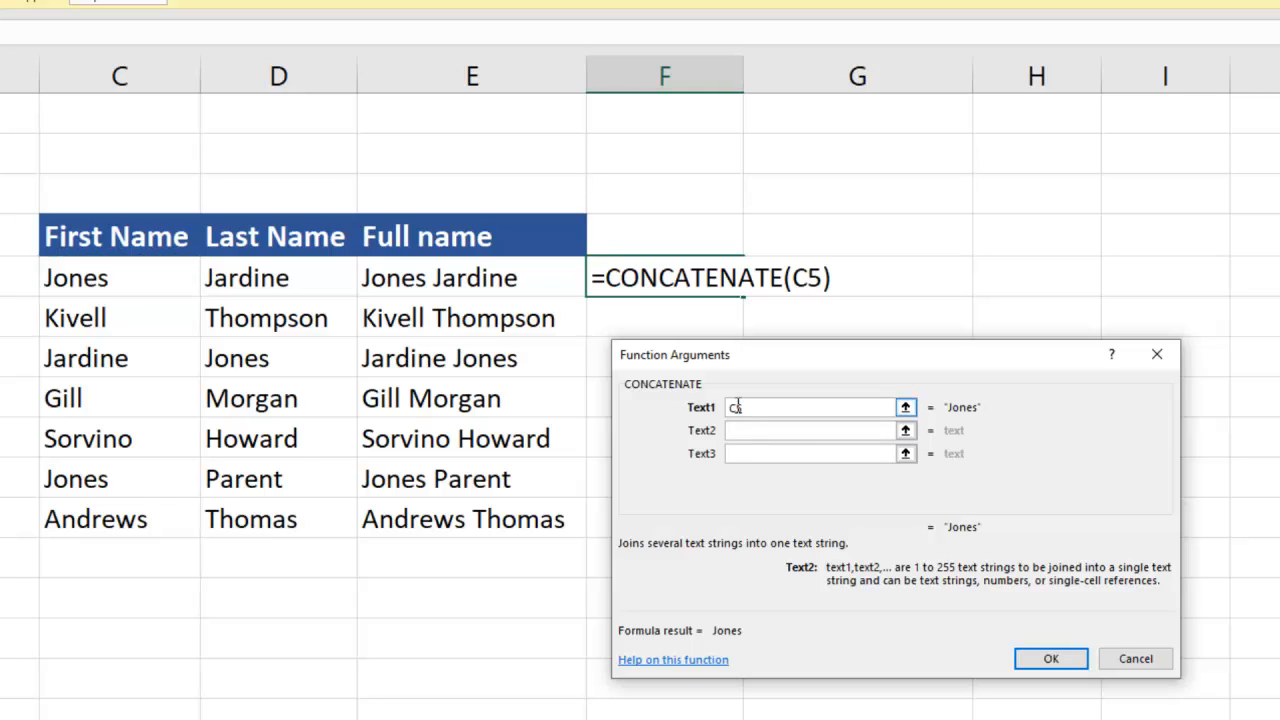
pyautogui.press('BackSpace')
pyautogui.write('" "')
pyautogui.click(740, 453)
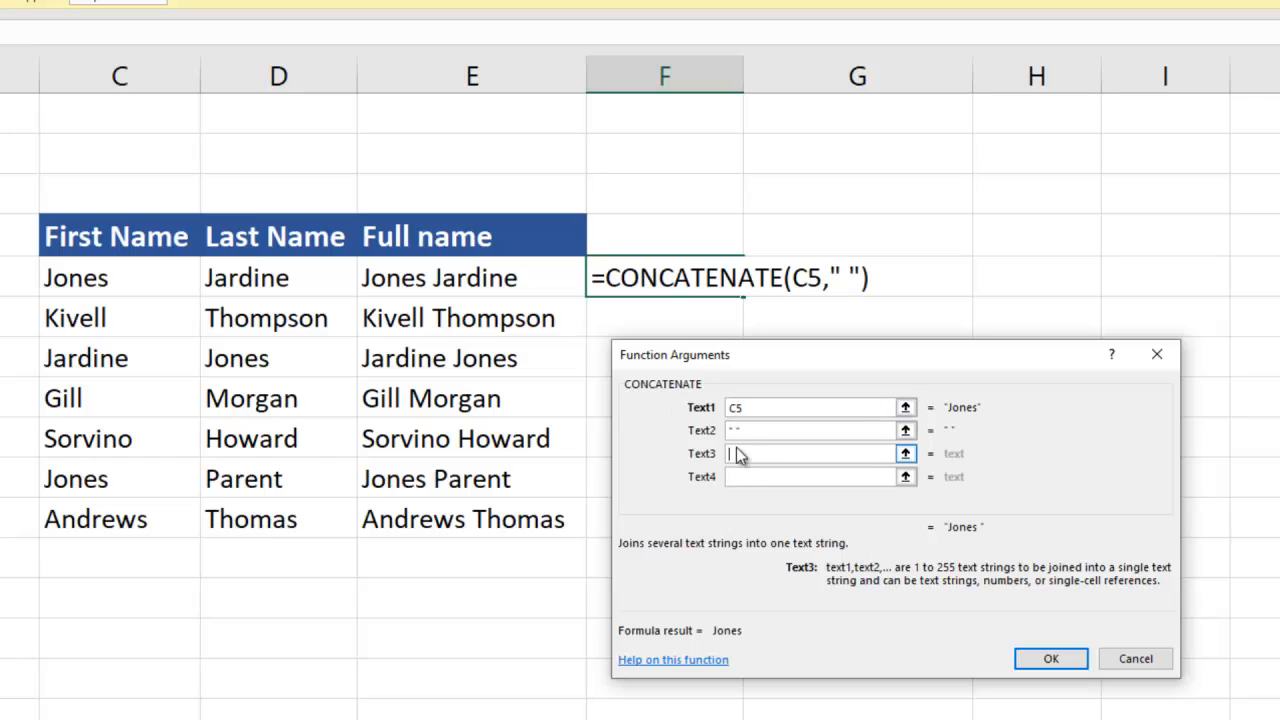
pyautogui.click(240, 280)
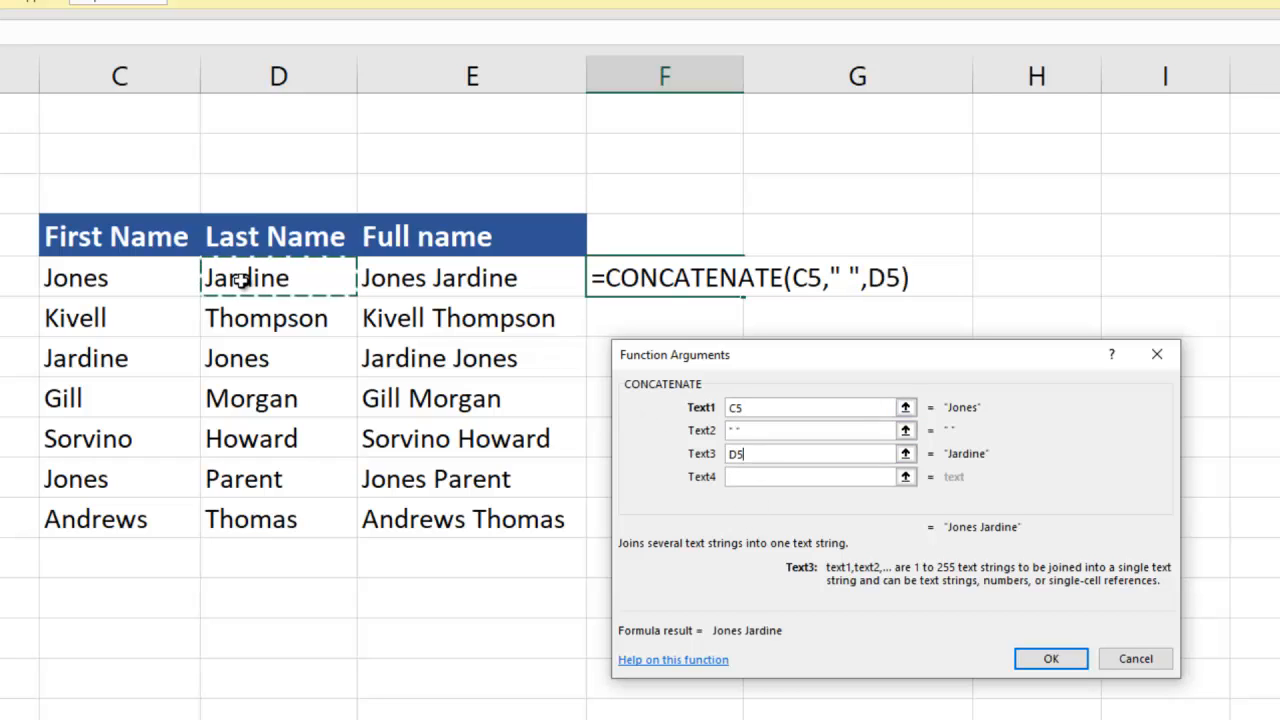
pyautogui.click(1052, 659)
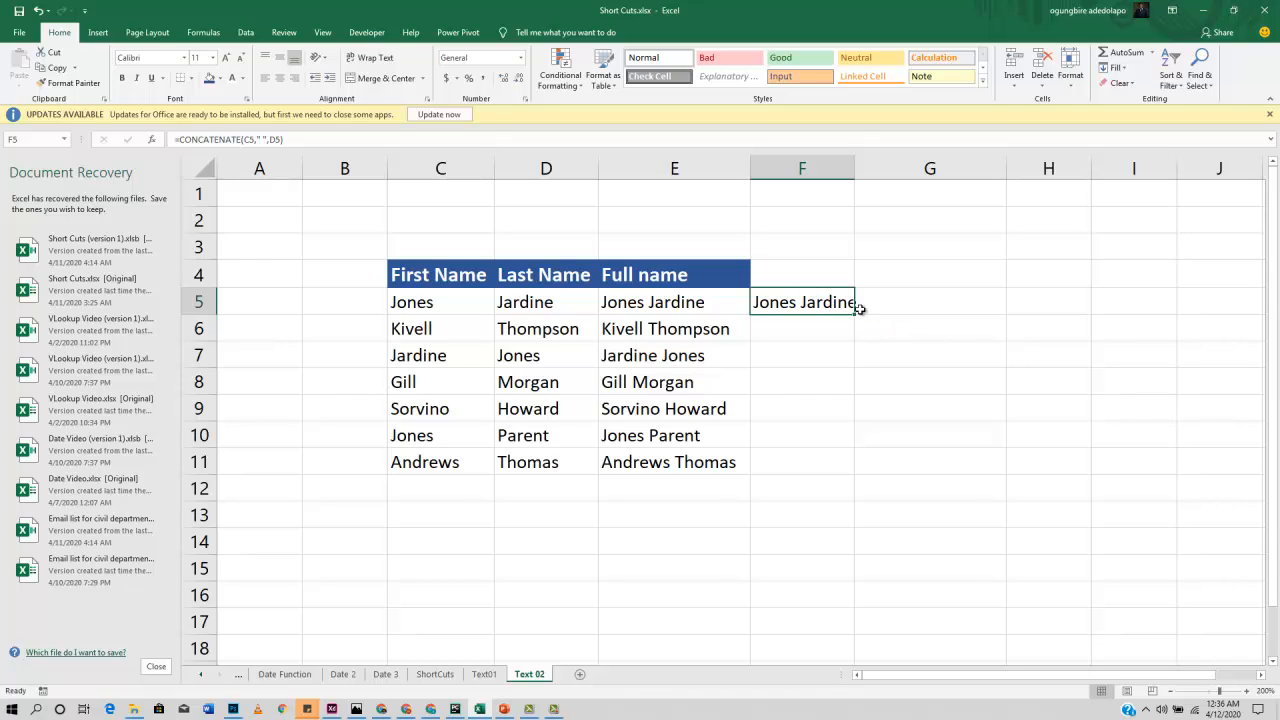
pyautogui.moveTo(855, 317); pyautogui.dragTo(849, 470)
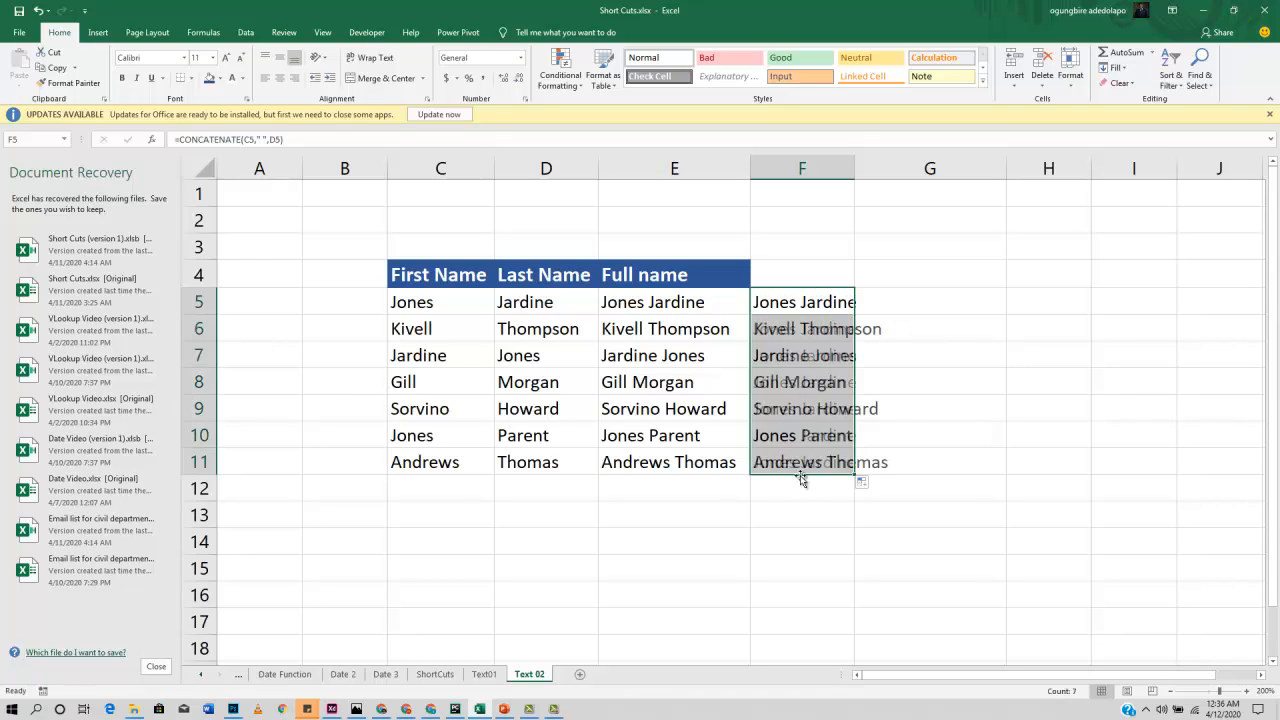
pyautogui.click(773, 508)
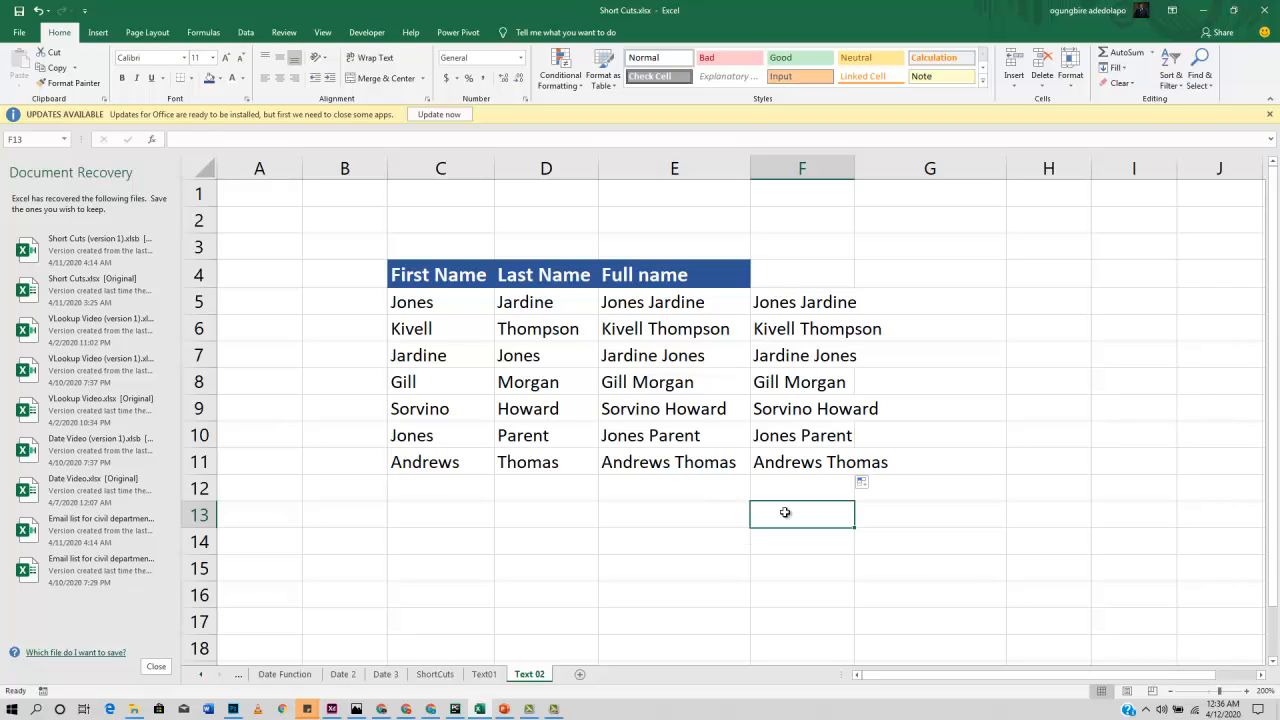
# Start a SEARCH formula in cell H5.
pyautogui.click(1024, 322)
pyautogui.click(1025, 306)
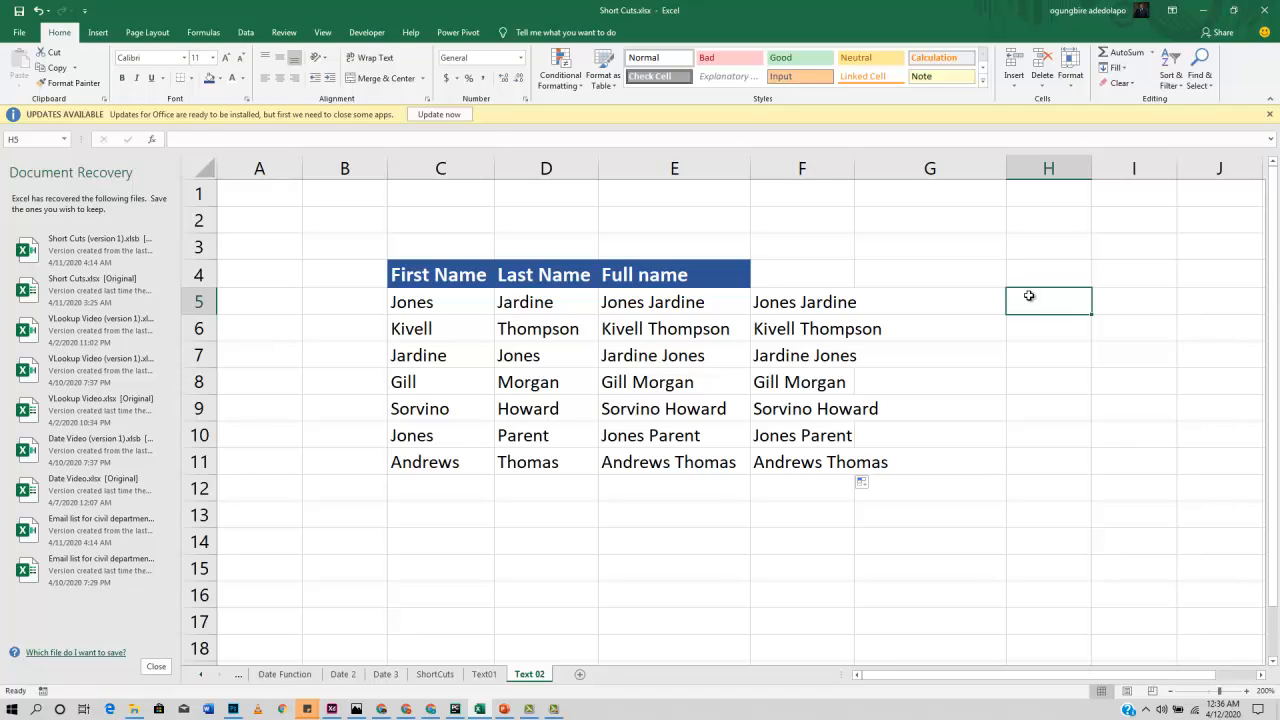
pyautogui.write('=')
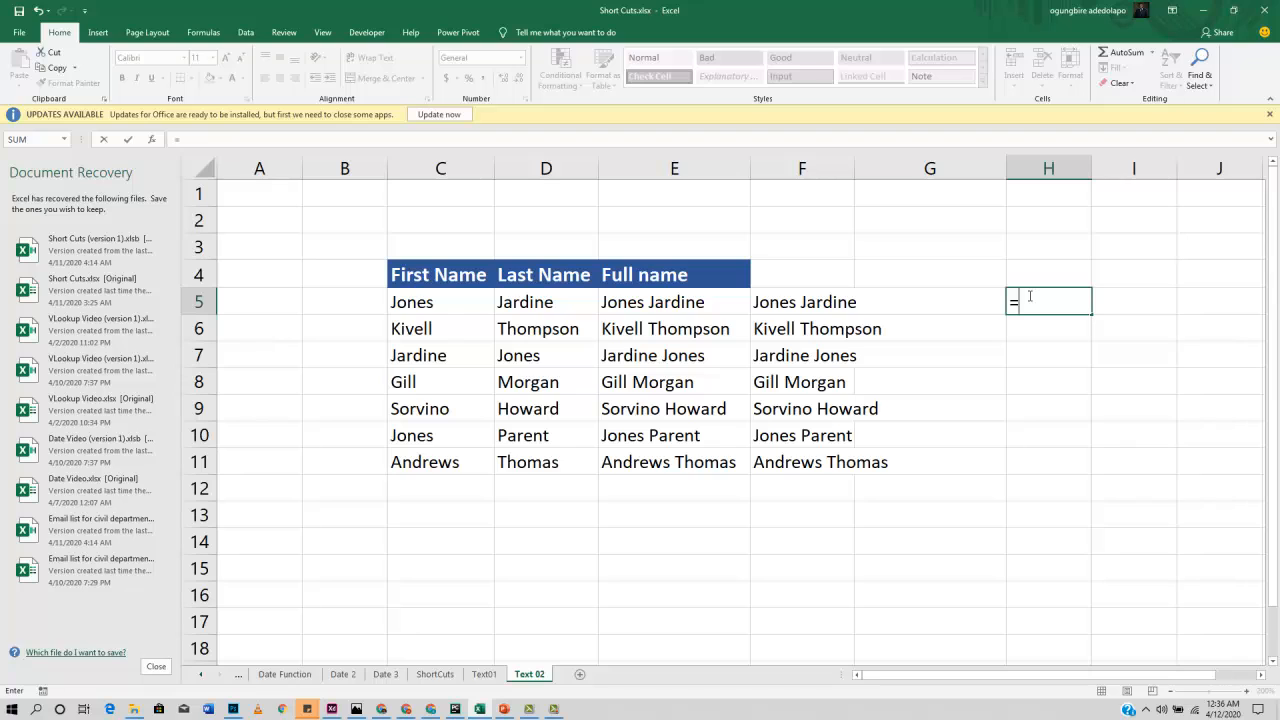
pyautogui.write('searc')
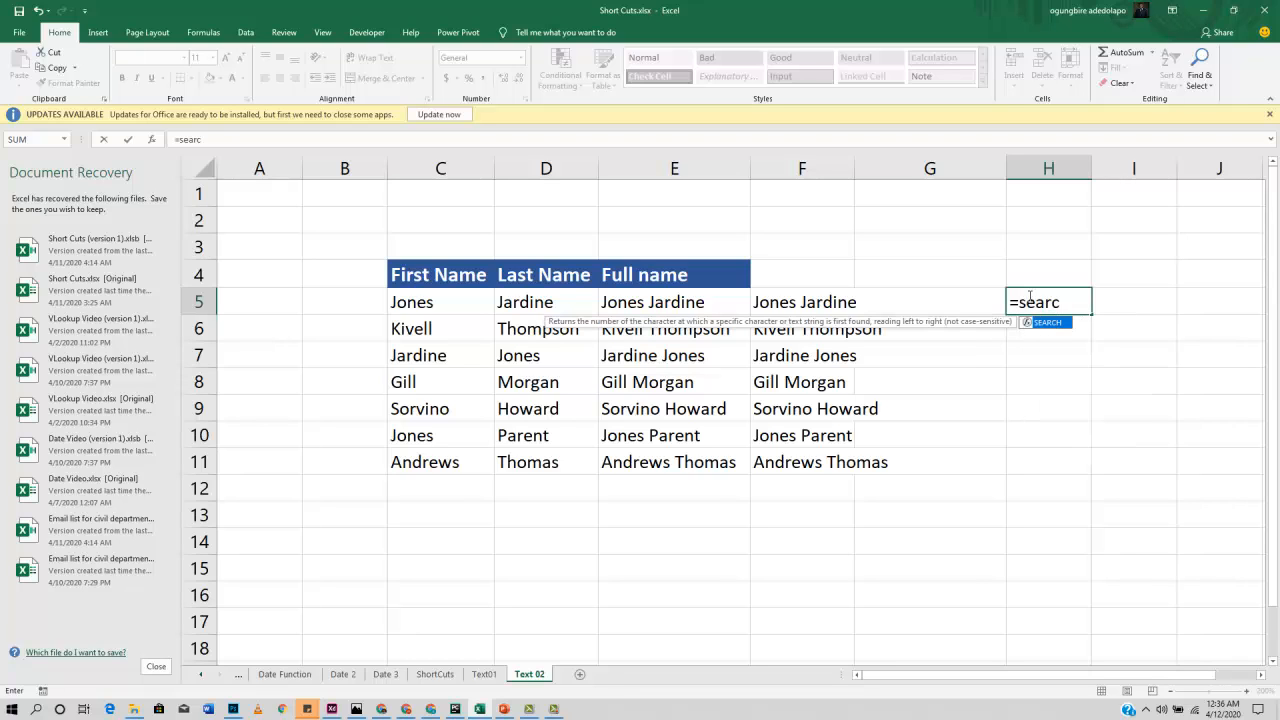
pyautogui.press('Tab')
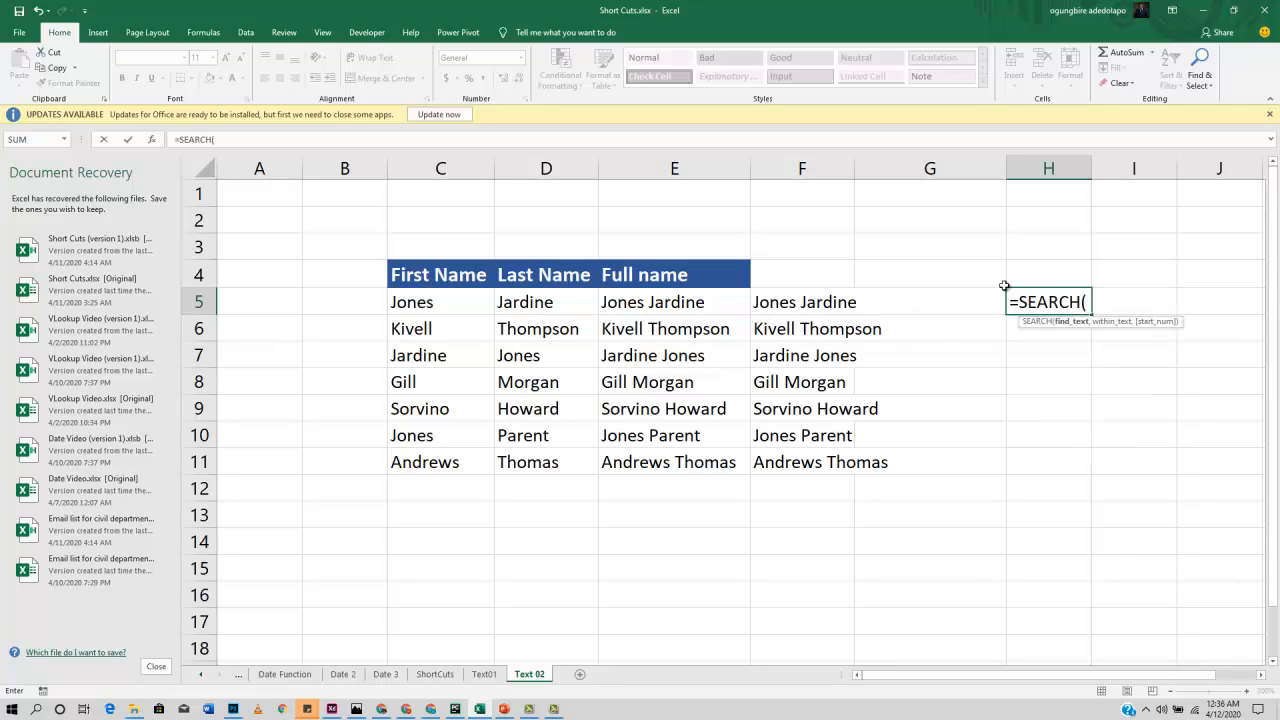
pyautogui.click(681, 309)
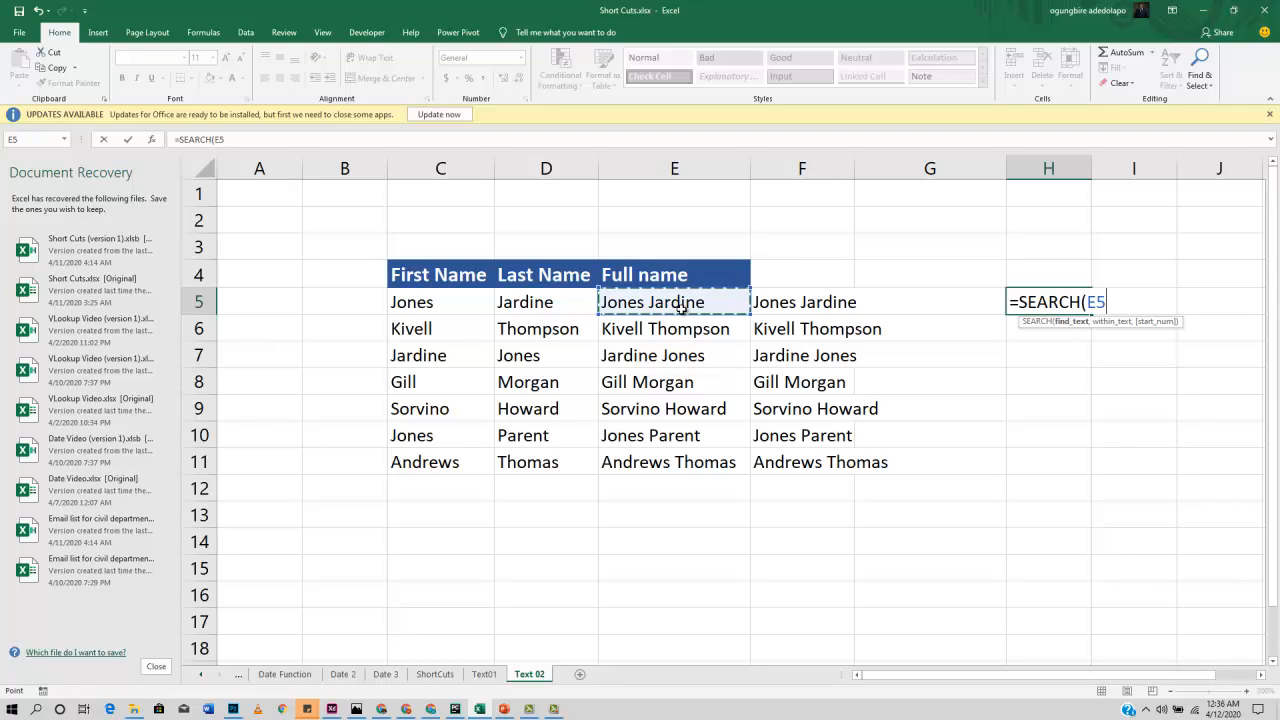
pyautogui.write(',')
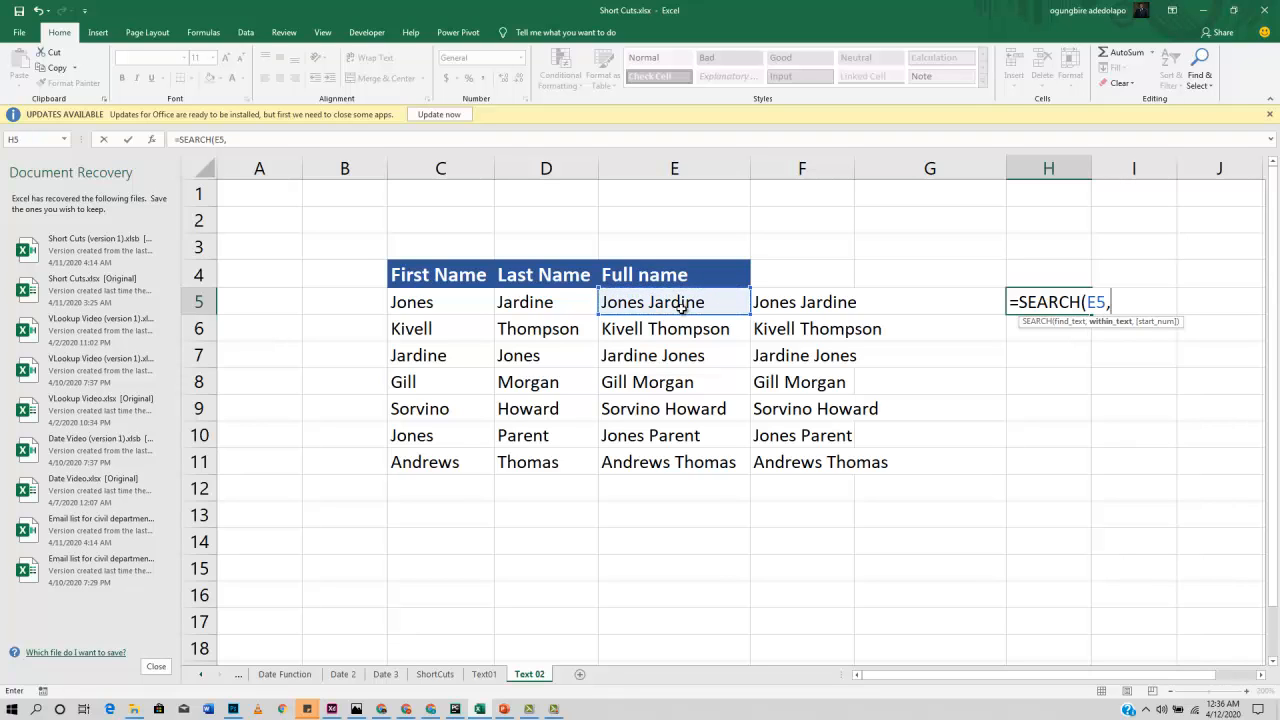
pyautogui.press('BackSpace')
pyautogui.press('BackSpace')
pyautogui.press('BackSpace')
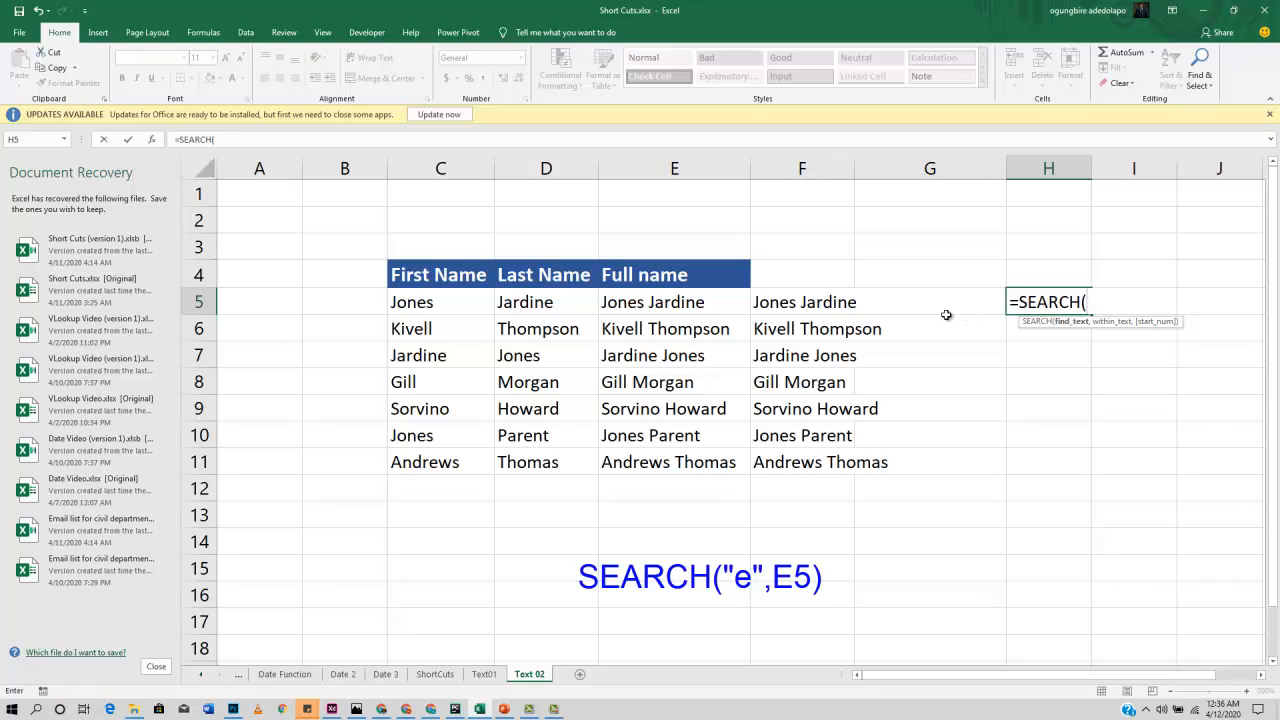
# Complete the H5 formula as =SEARCH("e",E5) to locate the letter e in the first full name.
pyautogui.write('"e",')
pyautogui.click(676, 308)
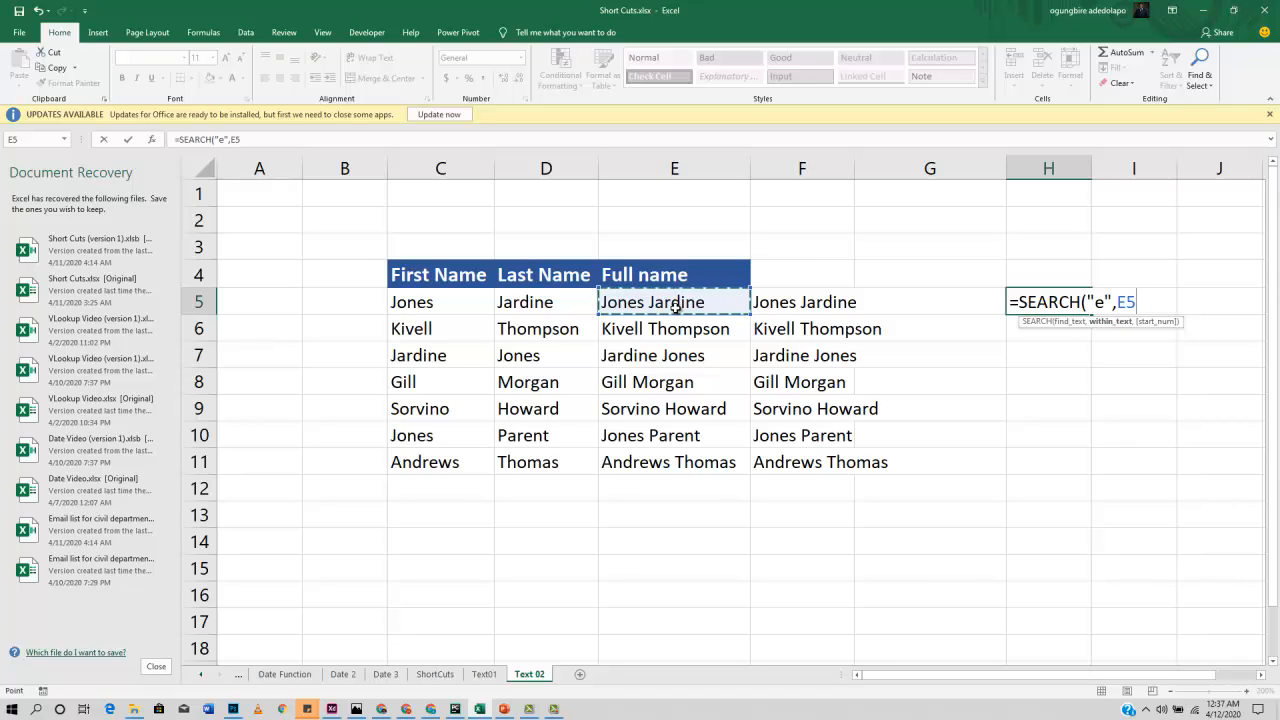
pyautogui.write(')')
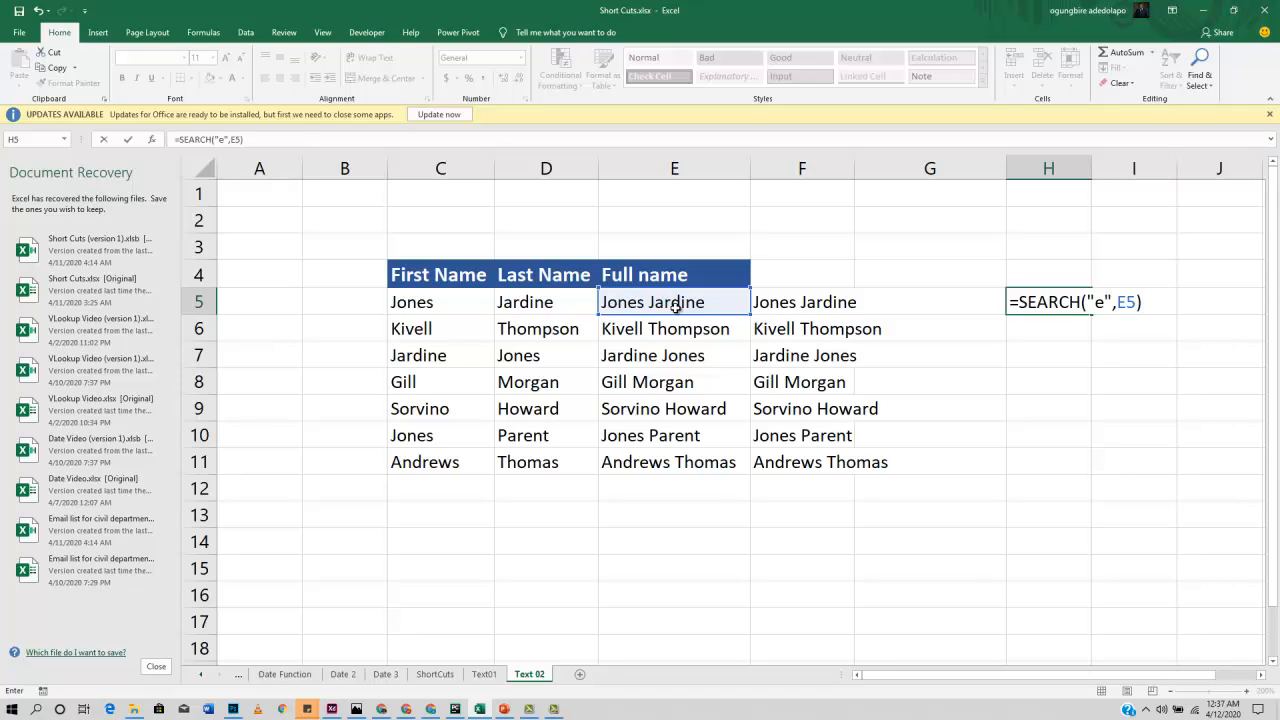
pyautogui.press('Return')
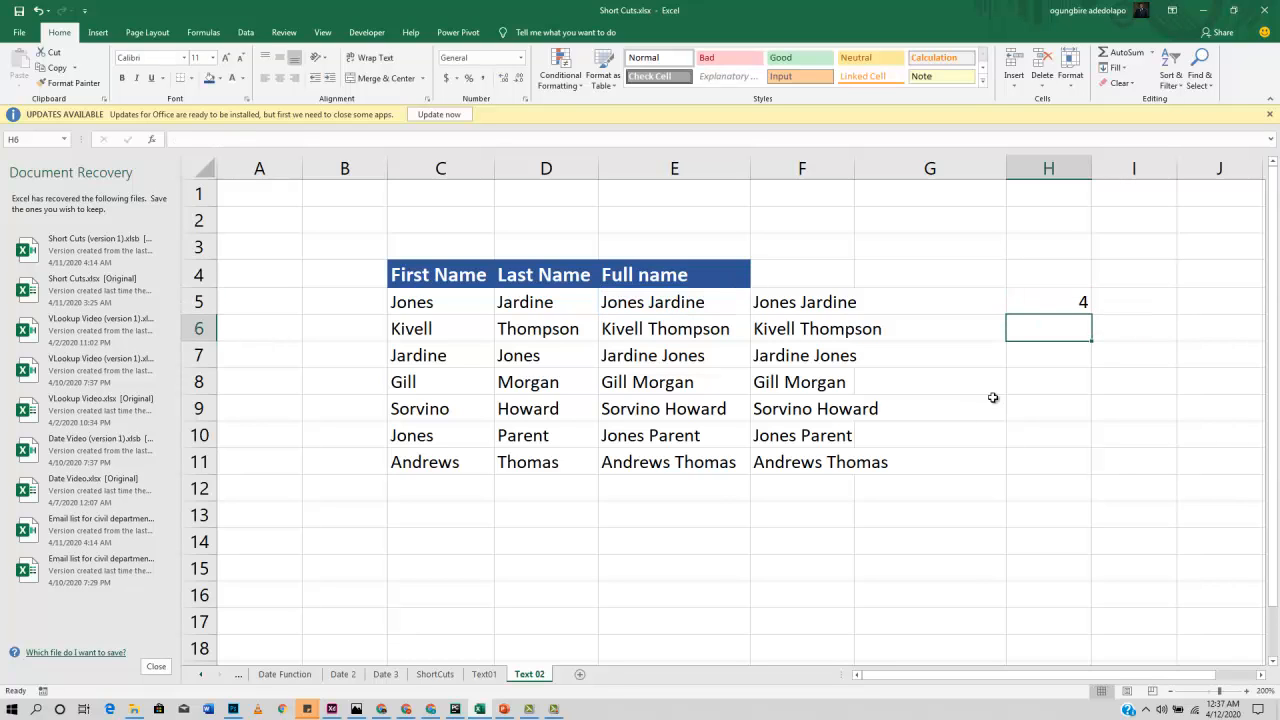
pyautogui.click(1052, 305)
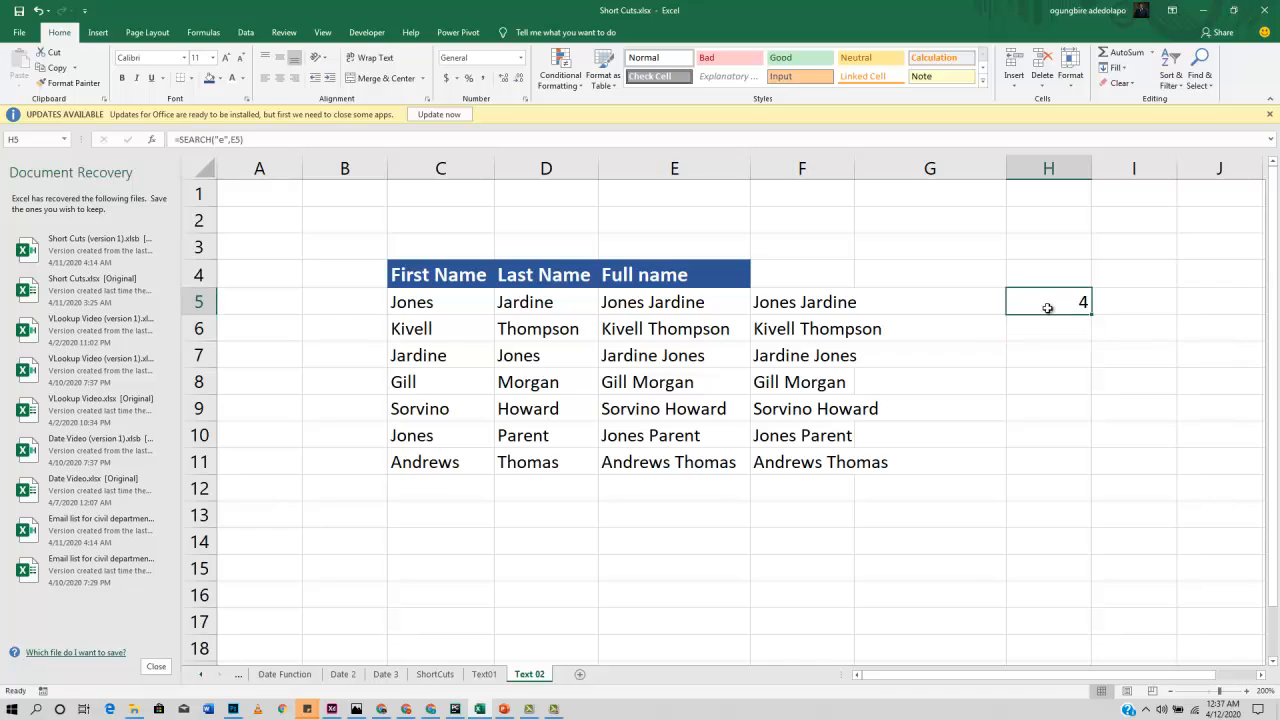
pyautogui.click(637, 306)
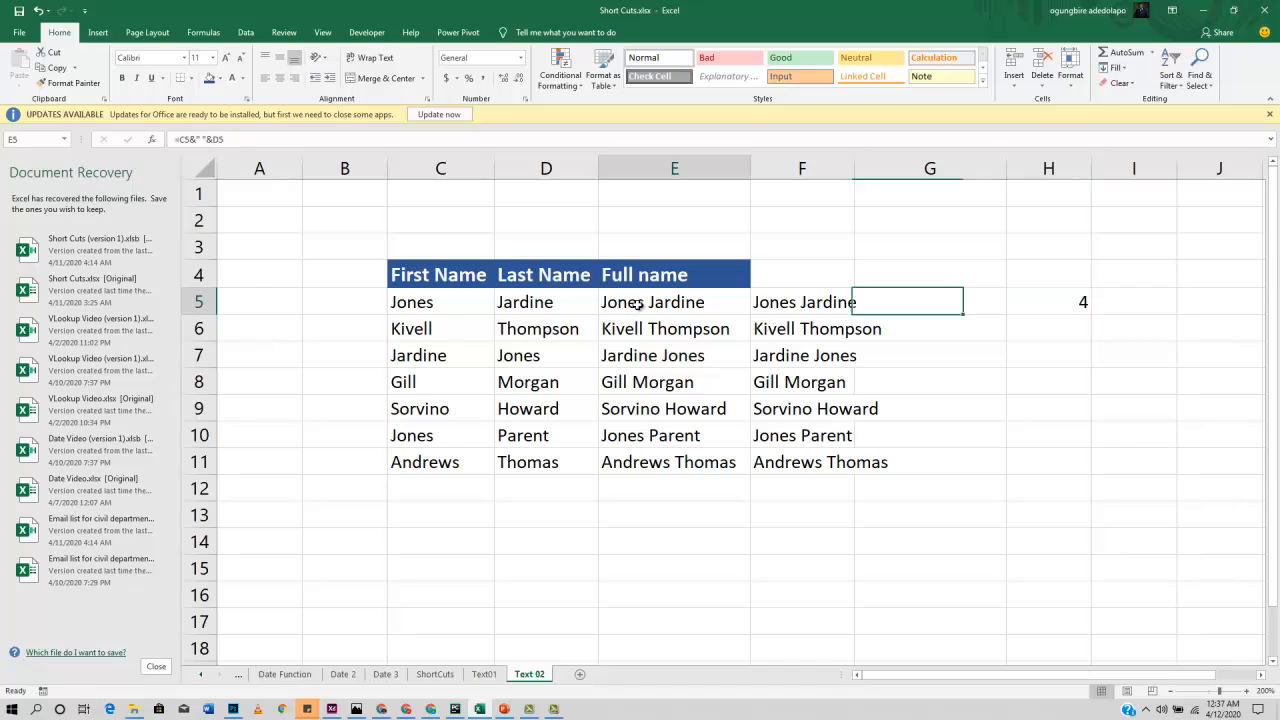